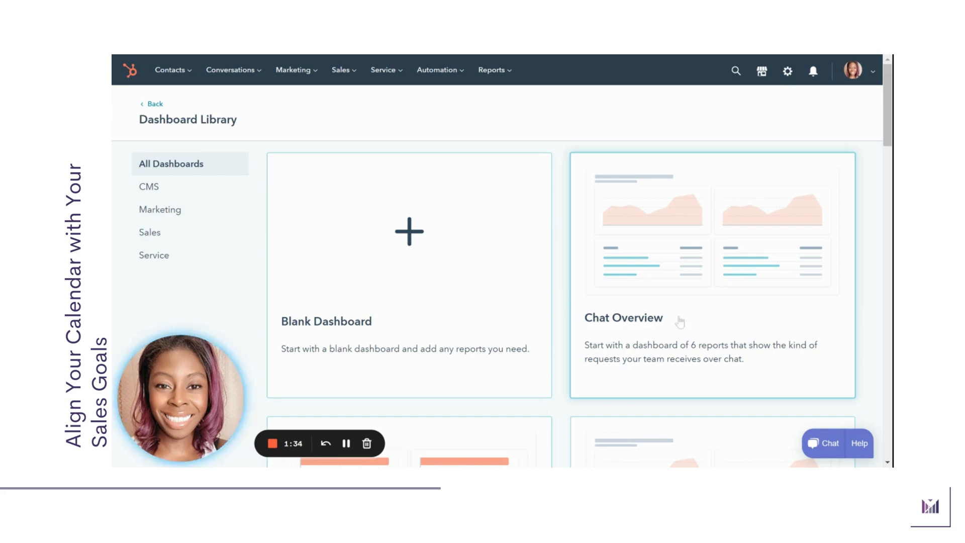
# Open the account settings and go to the pipeline configuration of the Deals object
pyautogui.click(788, 72)
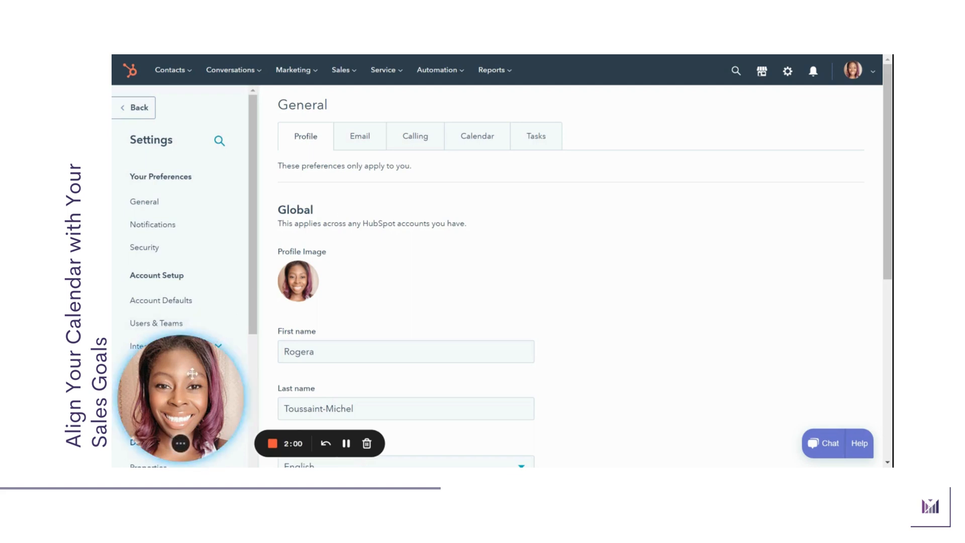
pyautogui.moveTo(250, 377); pyautogui.dragTo(598, 372)
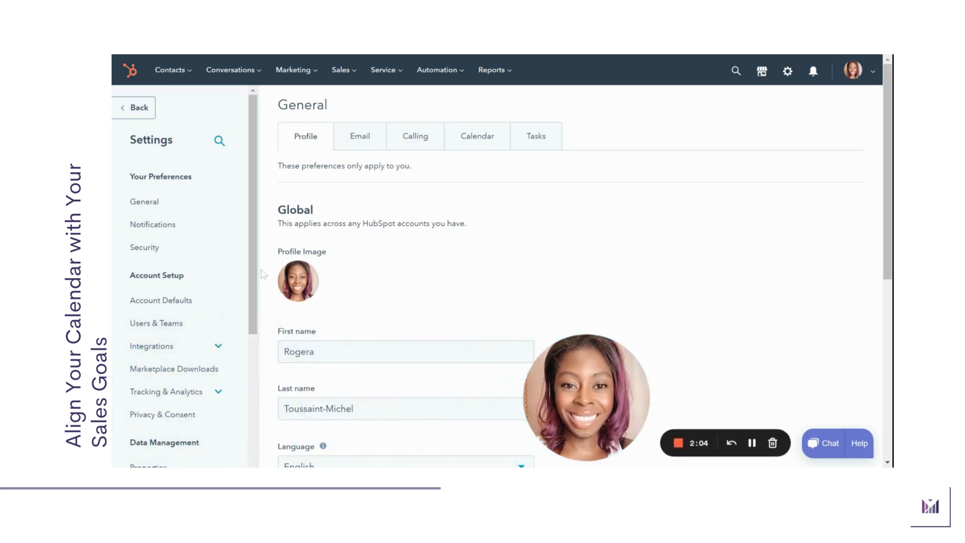
pyautogui.moveTo(255, 268); pyautogui.dragTo(257, 294)
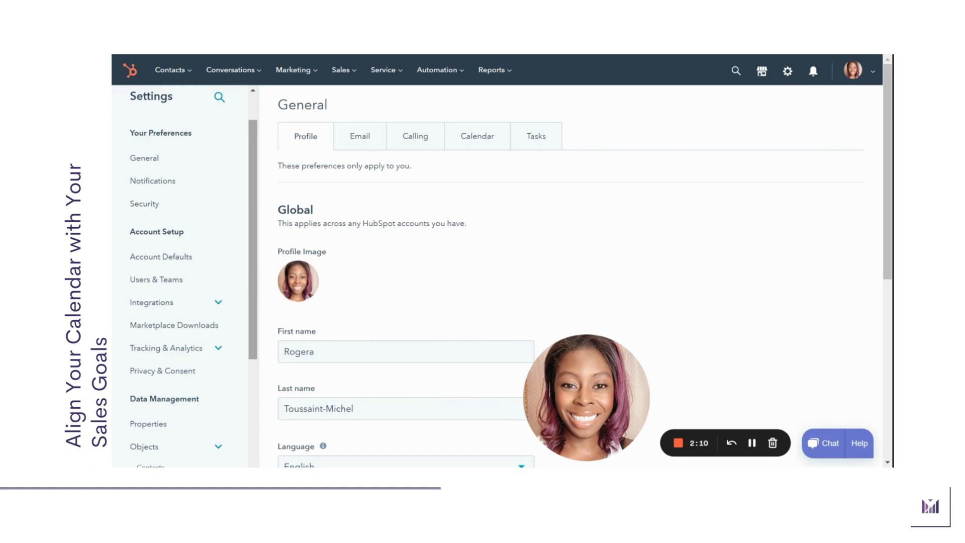
pyautogui.moveTo(257, 294); pyautogui.dragTo(257, 372)
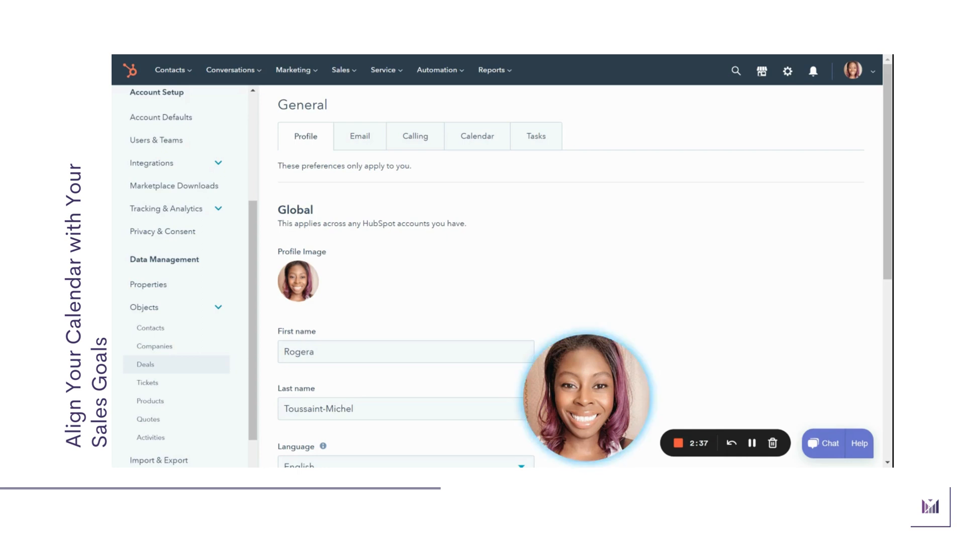
pyautogui.click(145, 364)
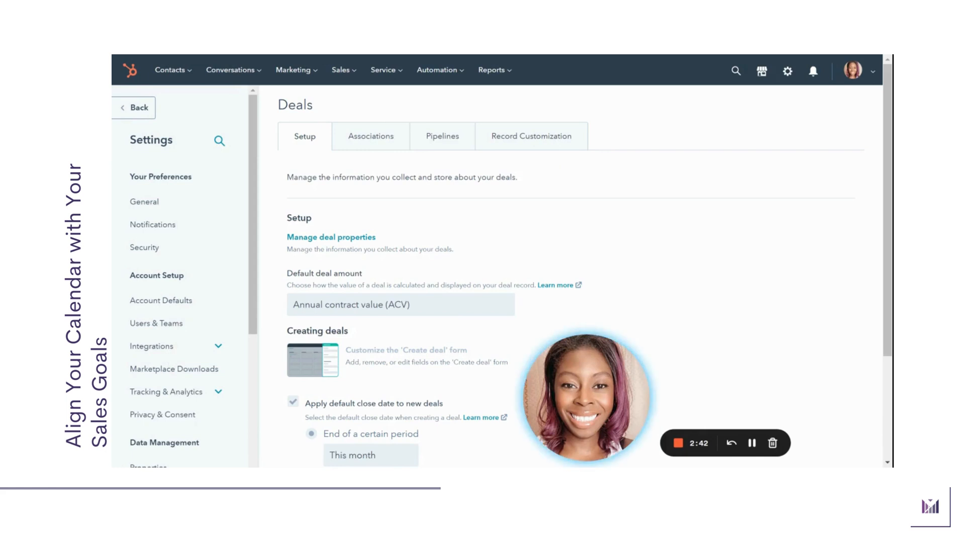
pyautogui.click(449, 143)
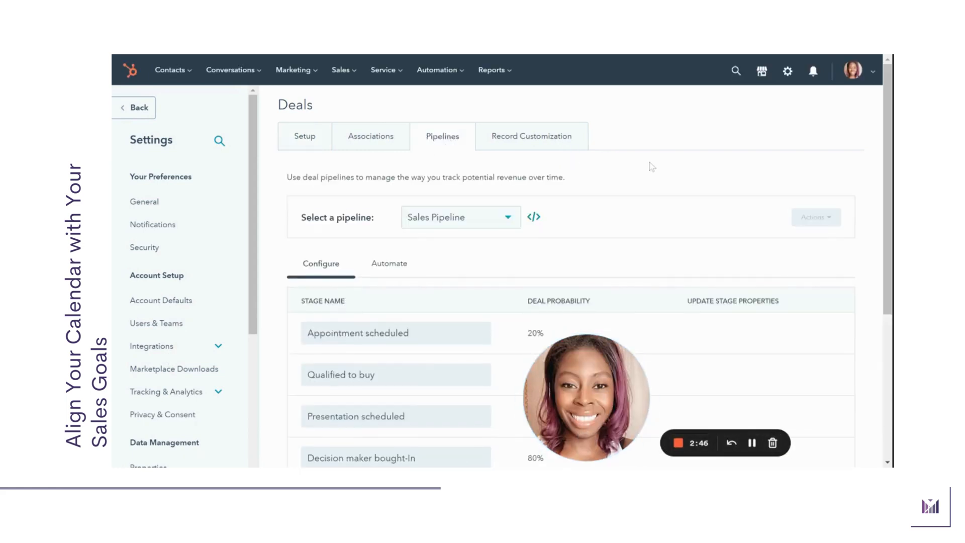
# Review the stage names and deal probabilities of the Sales Pipeline
pyautogui.moveTo(881, 130); pyautogui.dragTo(882, 219)
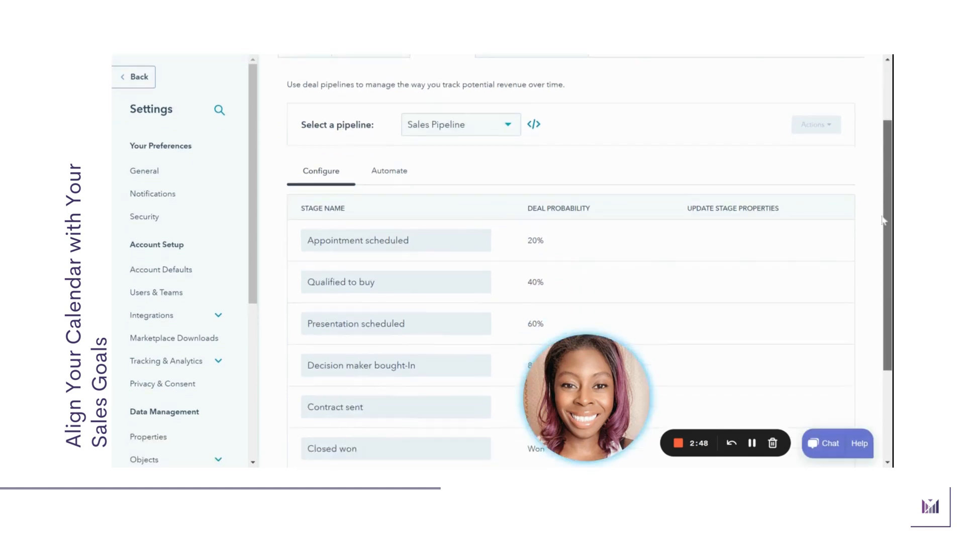
pyautogui.scroll(-2, 883, 220)
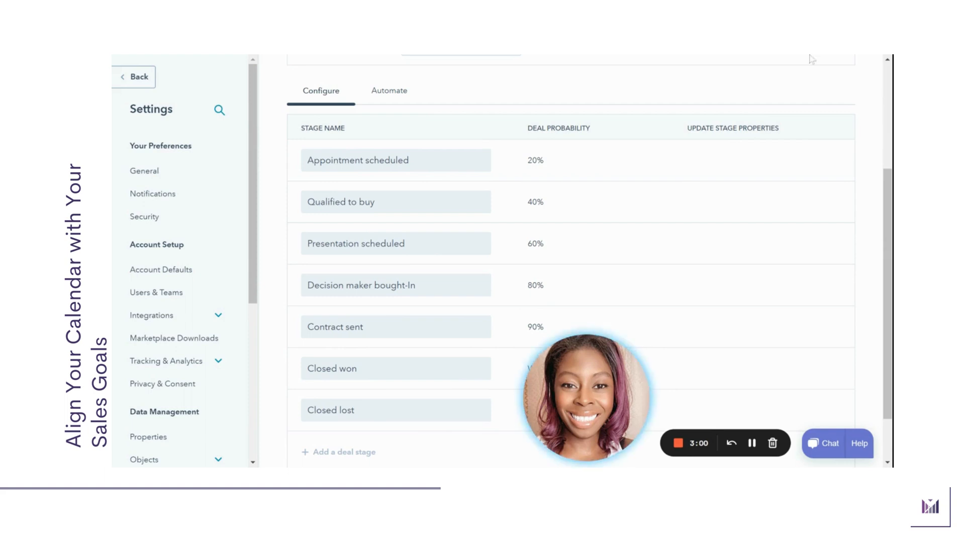
pyautogui.moveTo(459, 166)
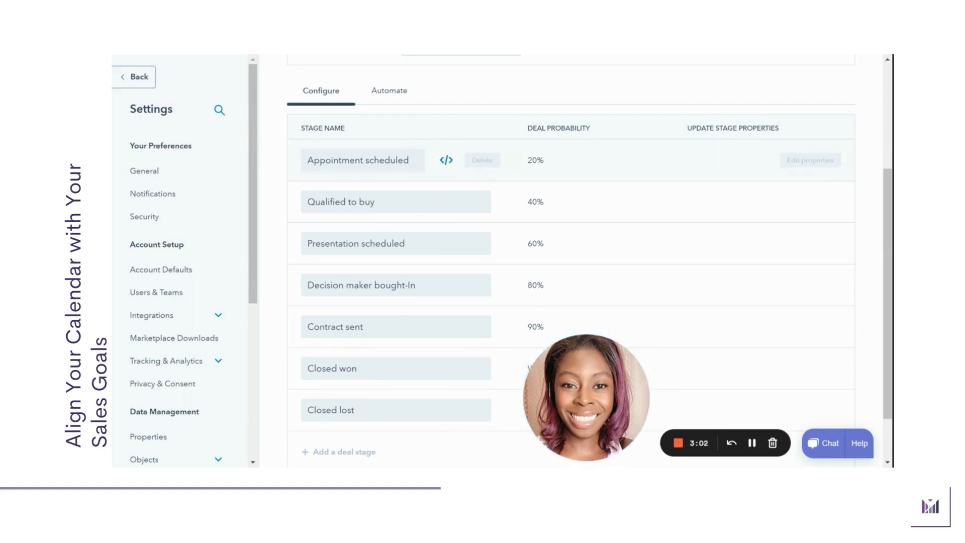
pyautogui.moveTo(363, 161)
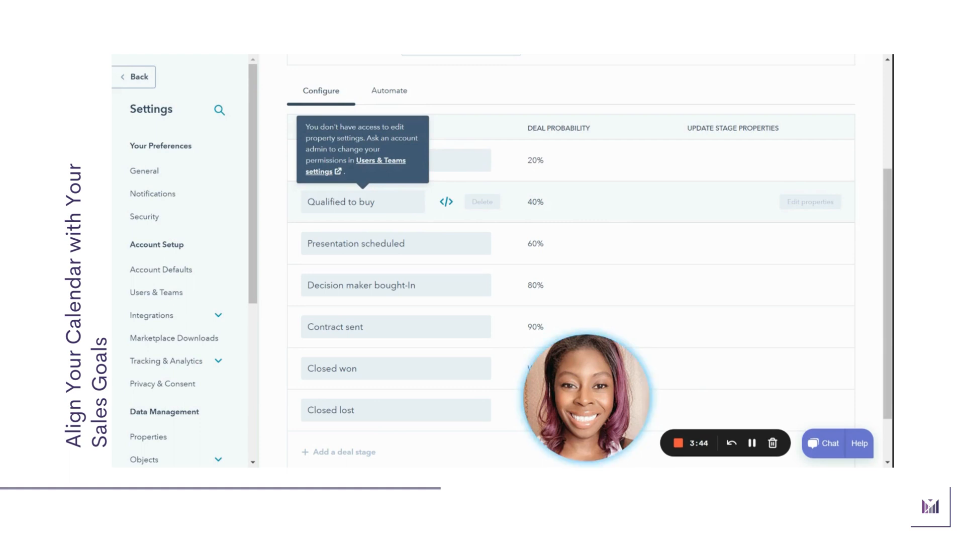
# Leave the settings and open the first sample contact's record from the list of all contacts
pyautogui.click(135, 77)
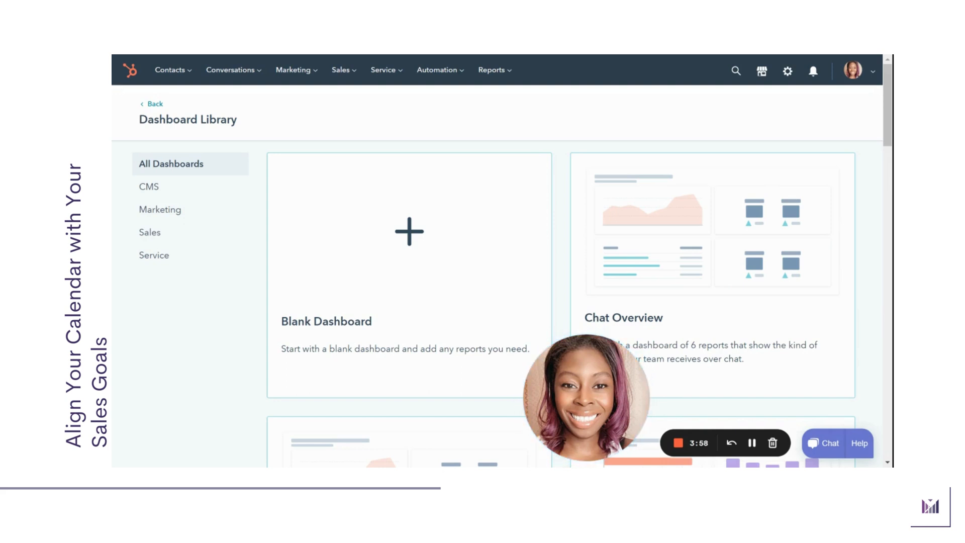
pyautogui.click(166, 74)
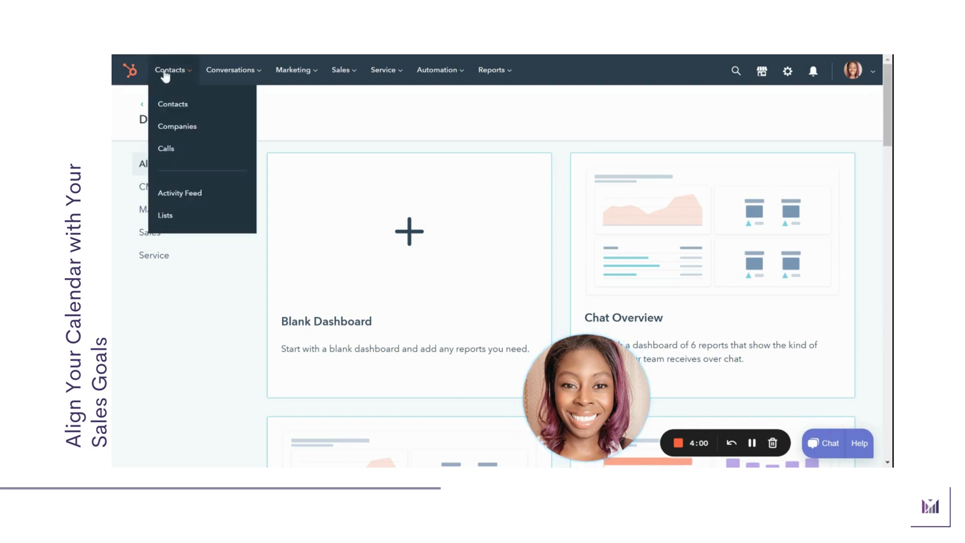
pyautogui.click(164, 104)
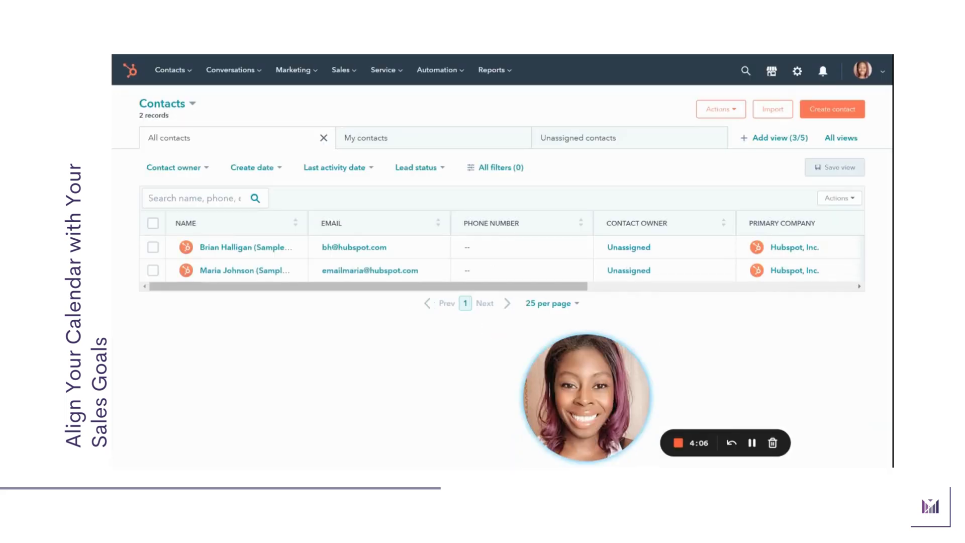
pyautogui.click(215, 248)
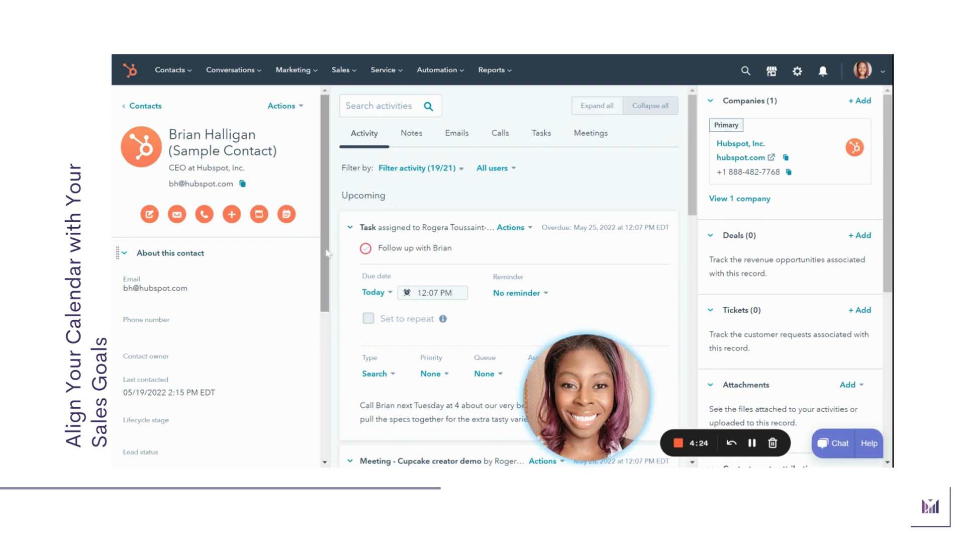
# Examine the contact's details under About this contact, including the last contacted date and lifecycle stage
pyautogui.scroll(-2, 213, 249)
pyautogui.moveTo(195, 223)
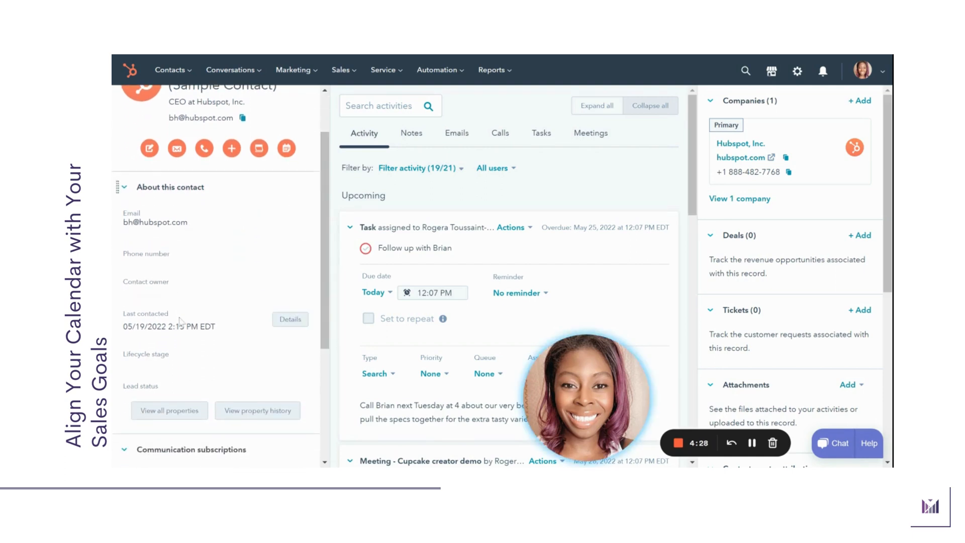
pyautogui.click(171, 365)
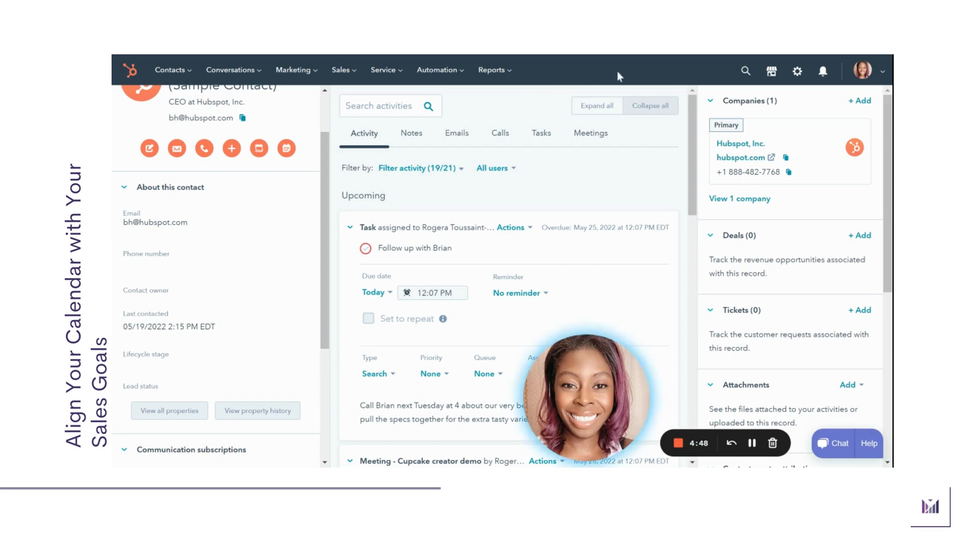
# View the setup options for the Contacts object and return to the first sample contact's record
pyautogui.click(797, 73)
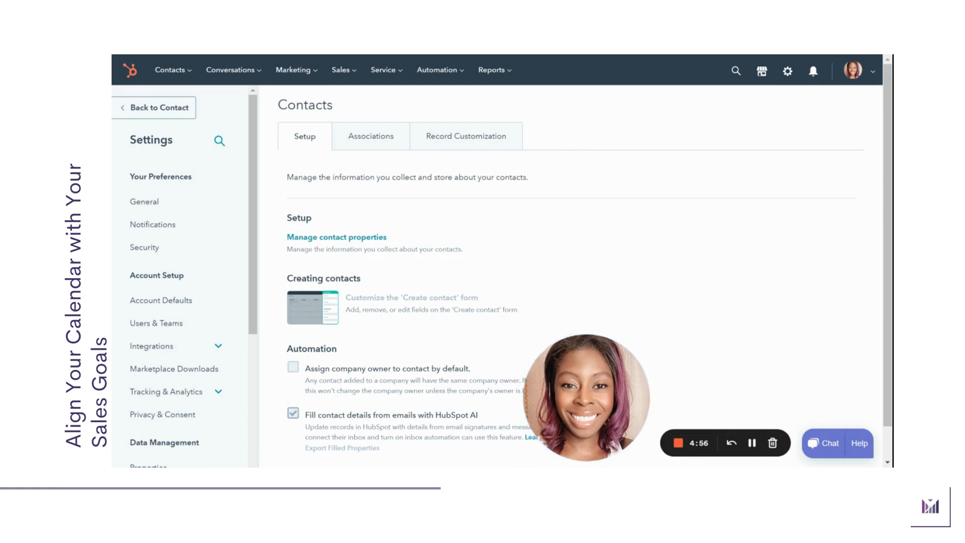
pyautogui.click(176, 73)
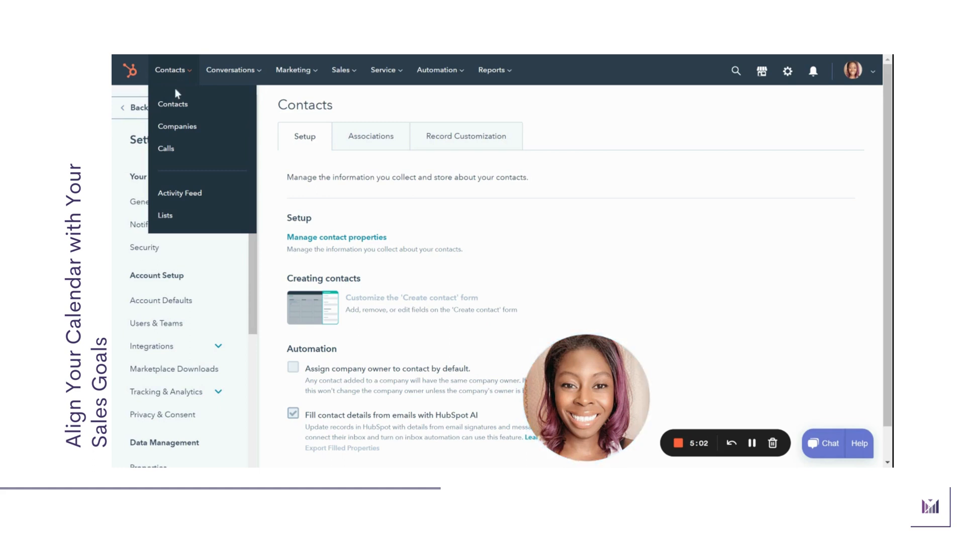
pyautogui.click(177, 106)
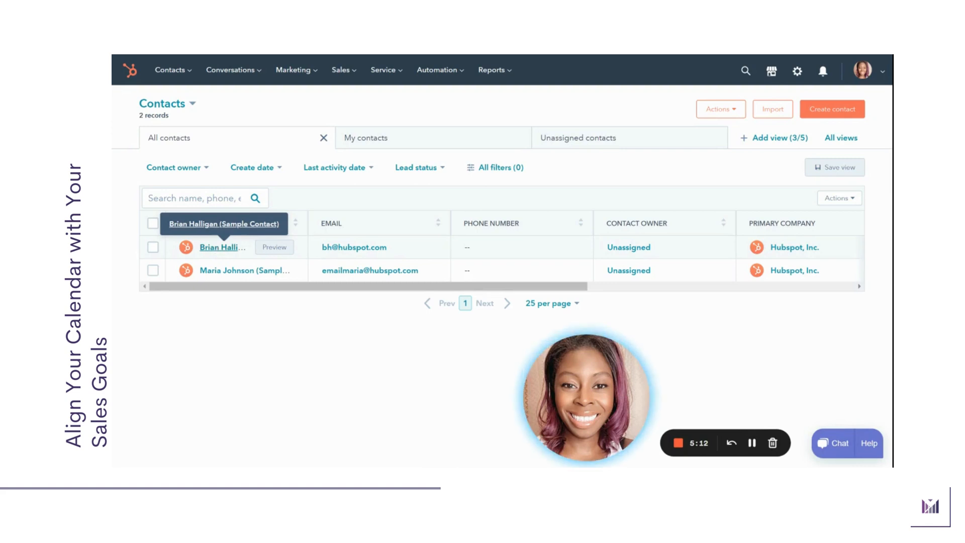
pyautogui.click(219, 249)
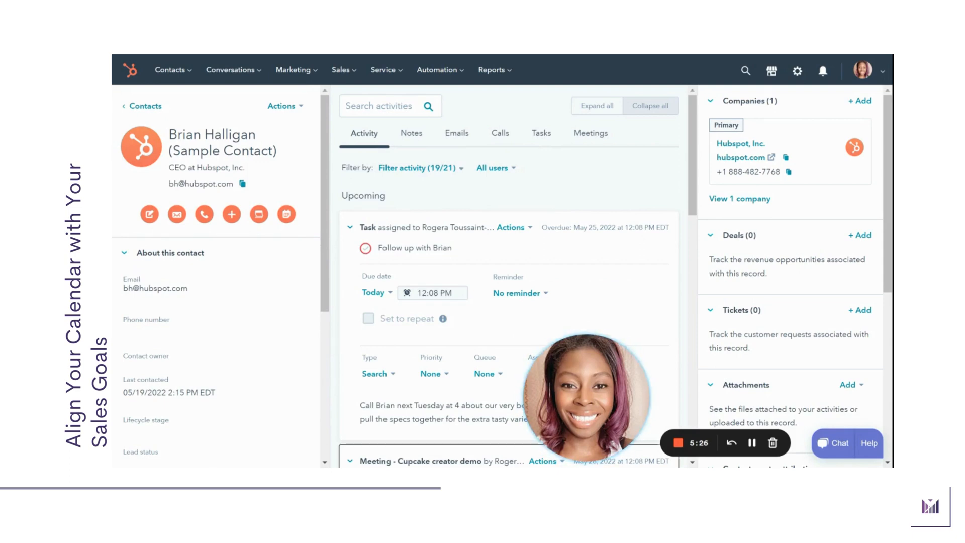
# Show the contact's tasks, bring up a blank new task form to view its fields, and close it without creating anything
pyautogui.click(547, 139)
pyautogui.click(639, 169)
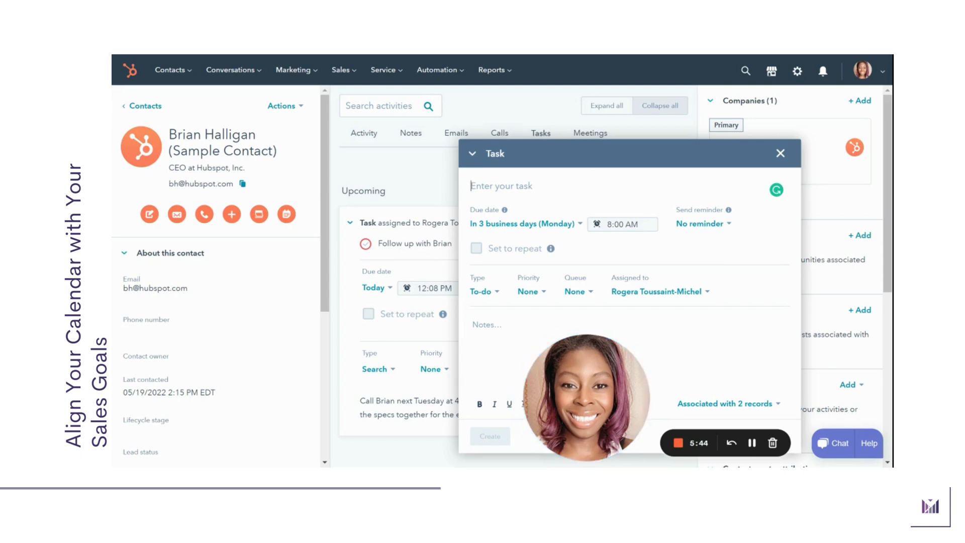
pyautogui.click(781, 153)
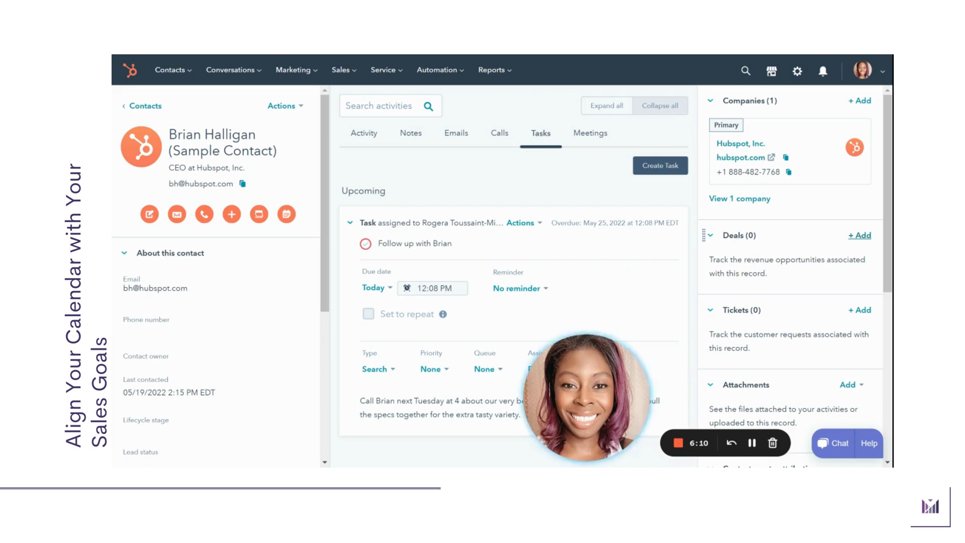
# Start a new deal from the contact's record and inspect the available pipeline and deal stage options without changing them
pyautogui.click(861, 237)
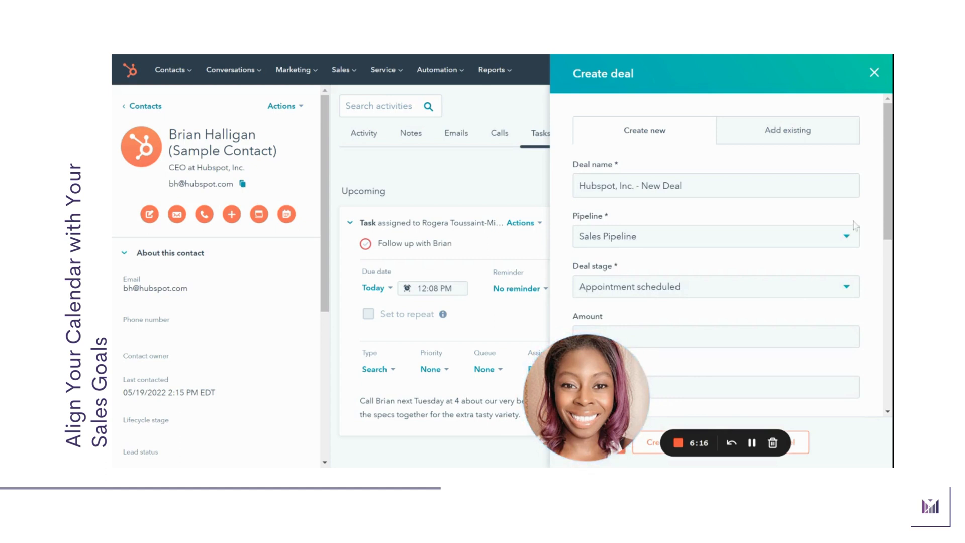
pyautogui.scroll(-3, 823, 166)
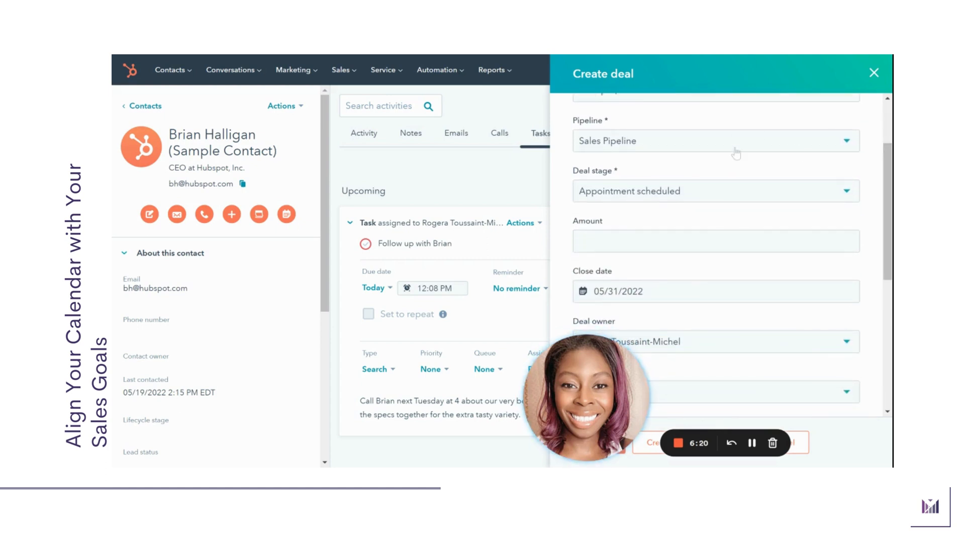
pyautogui.click(735, 151)
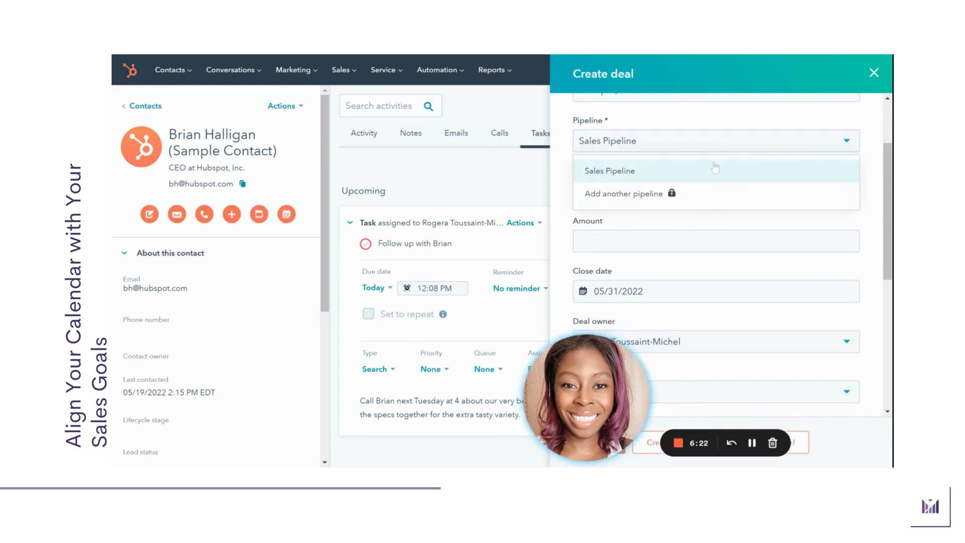
pyautogui.click(711, 224)
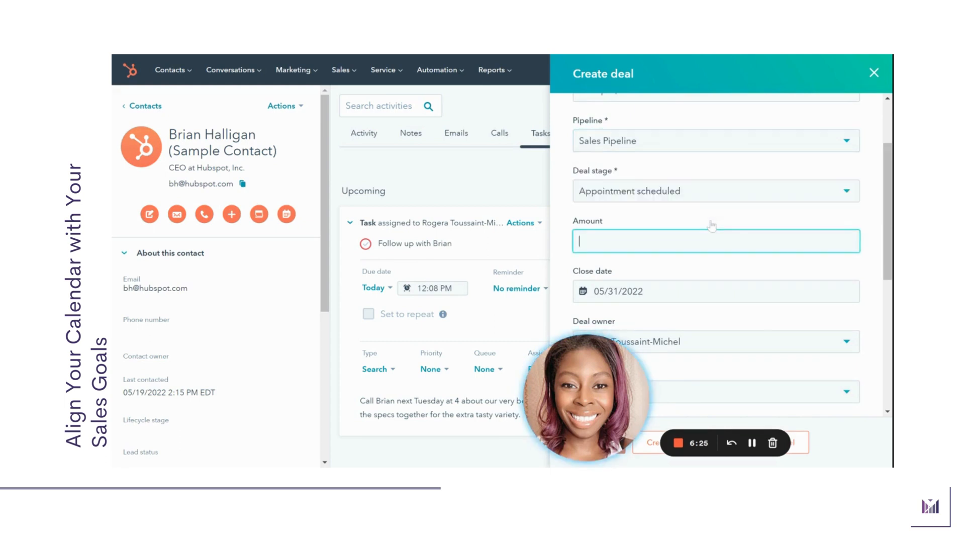
pyautogui.click(714, 191)
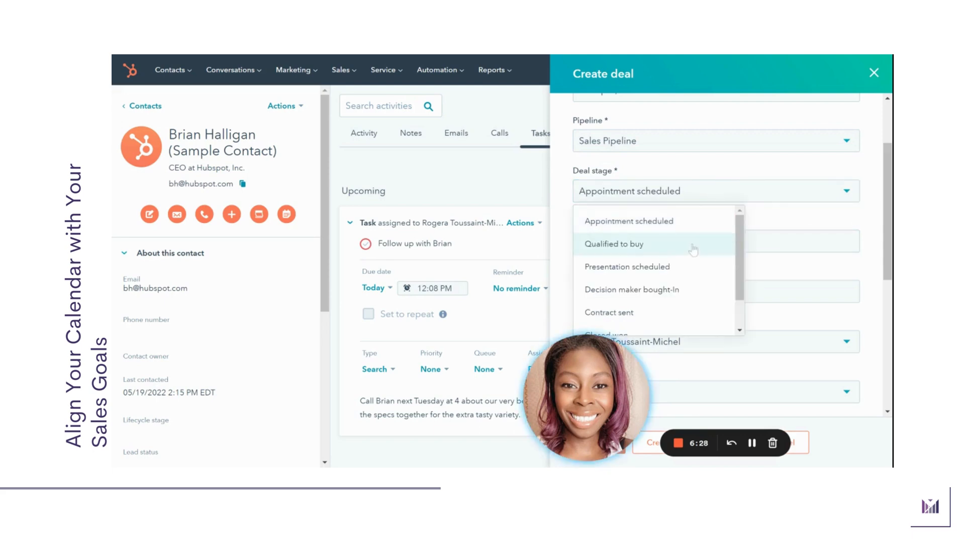
pyautogui.click(773, 223)
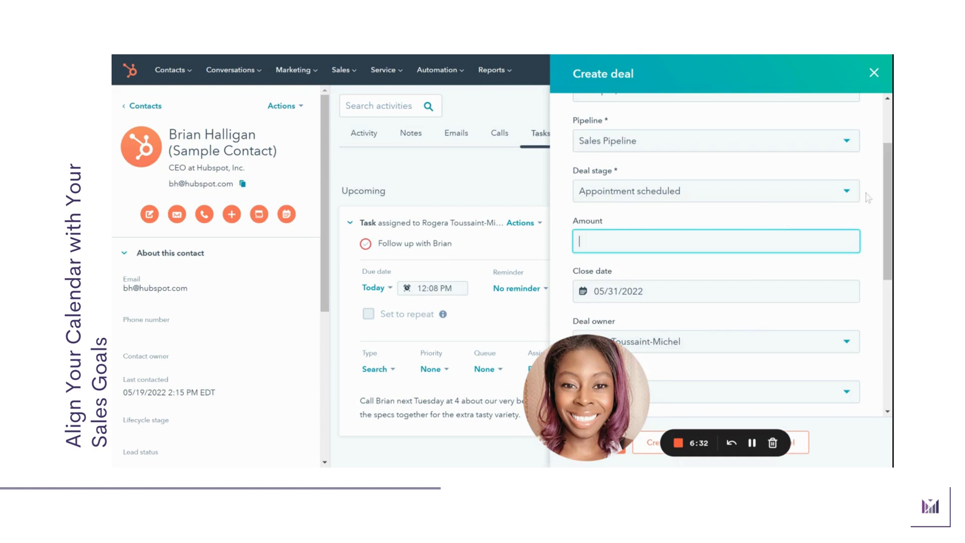
# Review the remaining deal fields, from close date to associations and line items, and close the form without creating the deal
pyautogui.moveTo(889, 201); pyautogui.dragTo(888, 232)
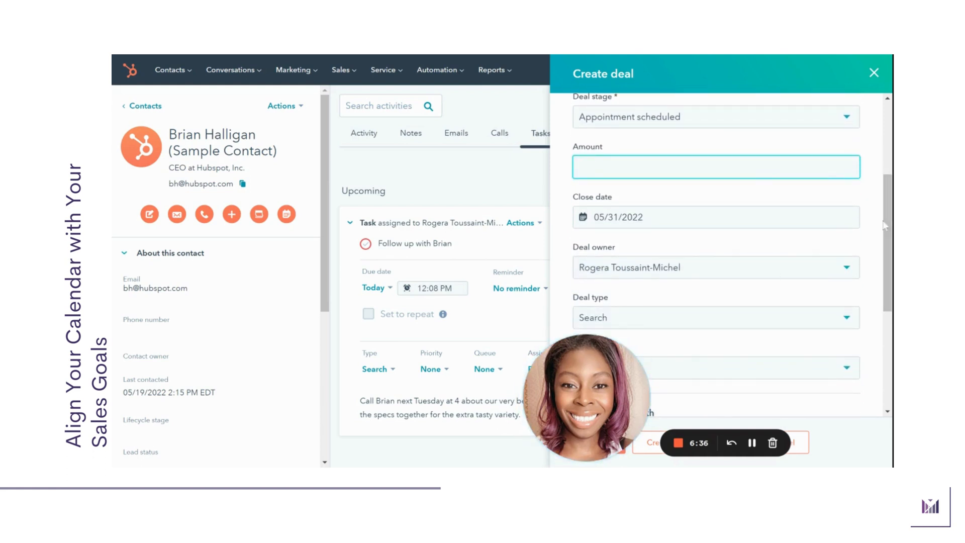
pyautogui.moveTo(885, 223); pyautogui.dragTo(880, 332)
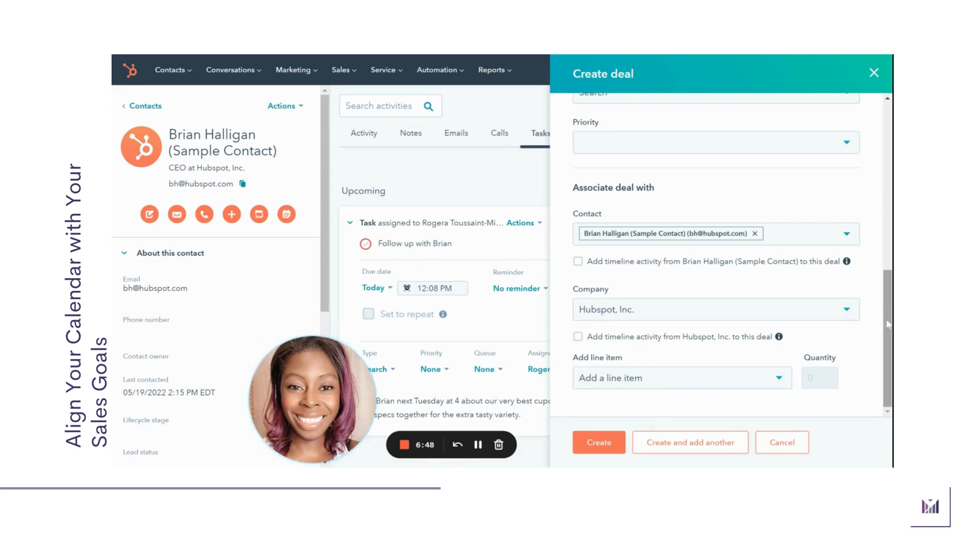
pyautogui.moveTo(885, 324); pyautogui.dragTo(885, 157)
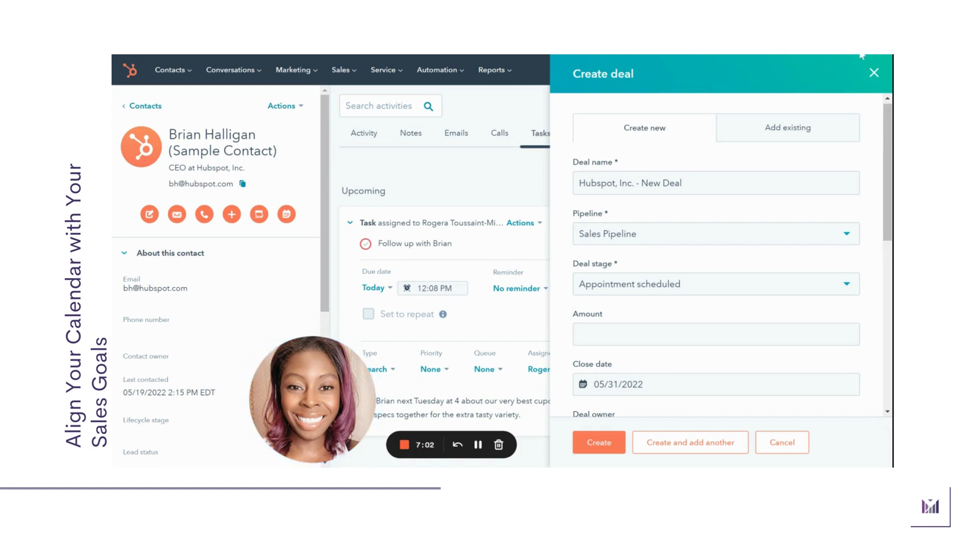
pyautogui.click(874, 73)
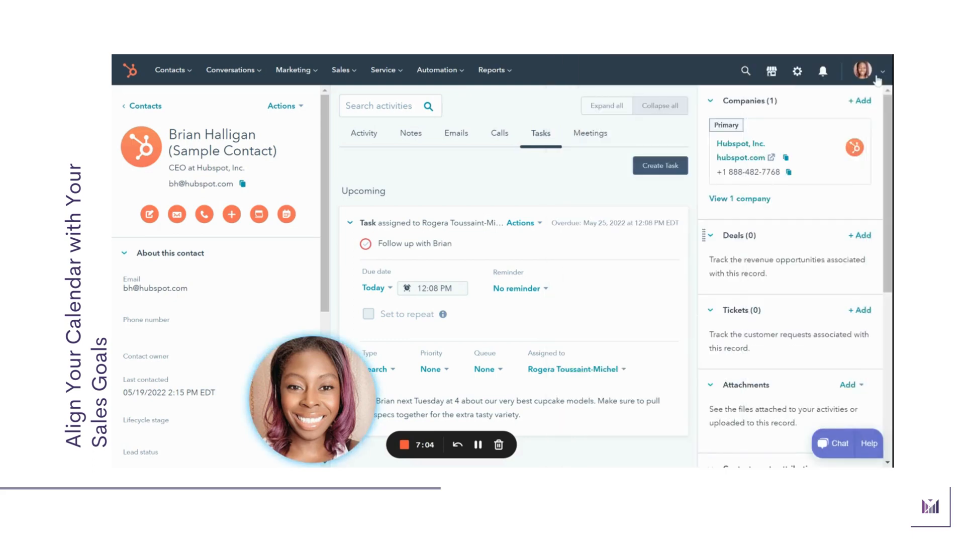